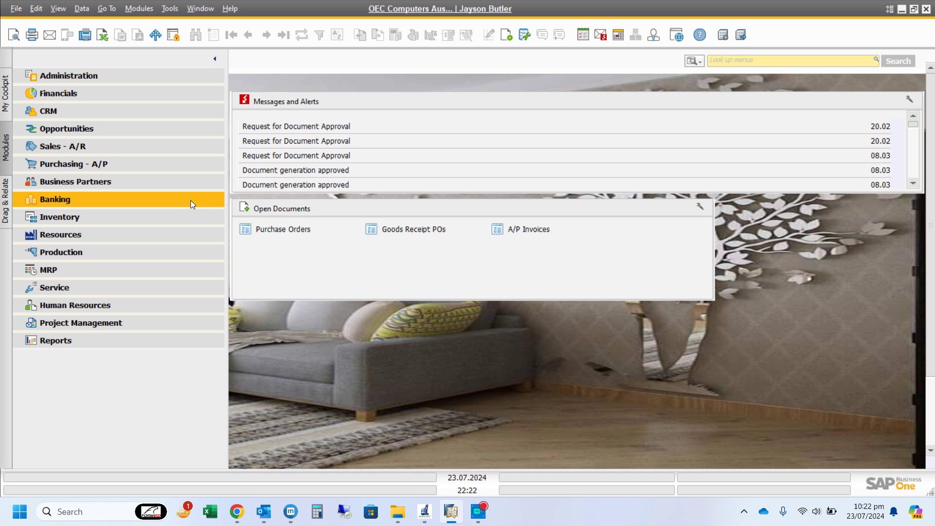
Open a new Goods Receipt form from the inventory transactions
left_click(177, 214)
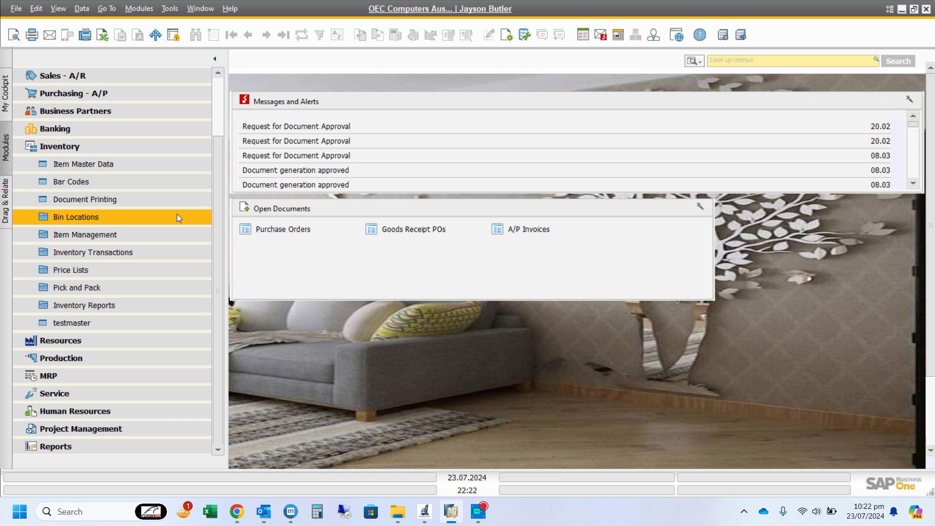
left_click(157, 251)
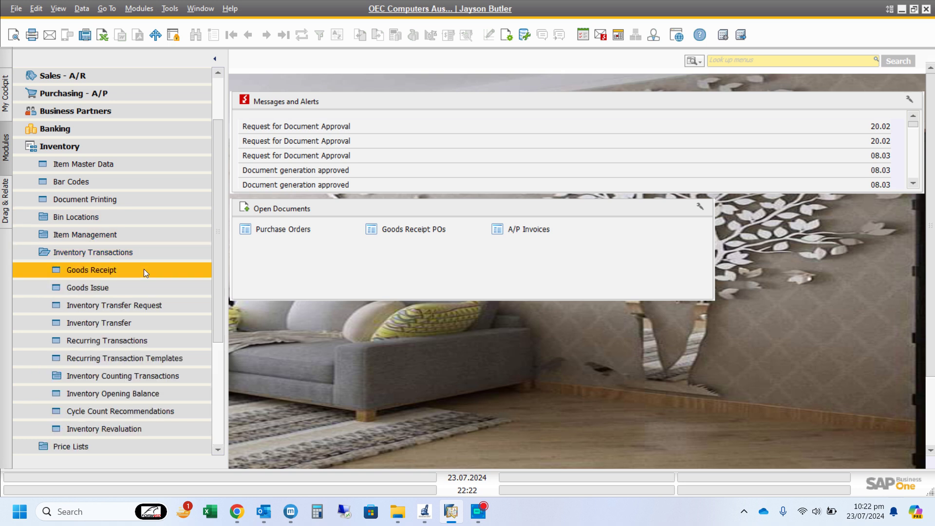
left_click(144, 271)
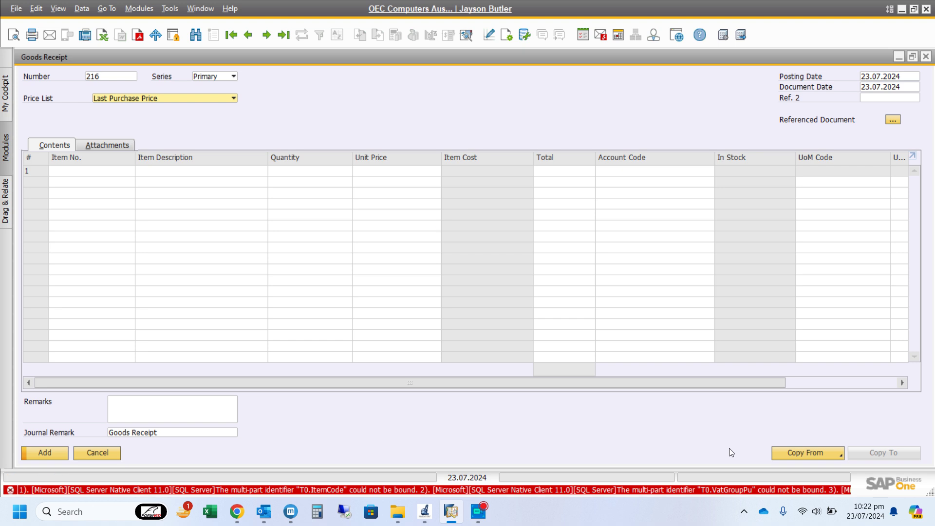
Mute the computer's sound in the system quick settings and return to the goods receipt form
left_click(812, 518)
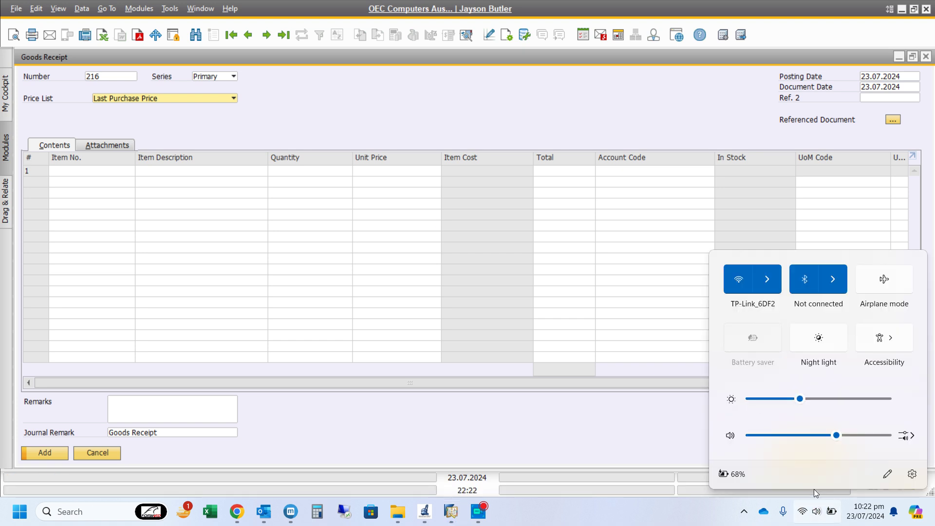
left_click(731, 435)
left_click(424, 138)
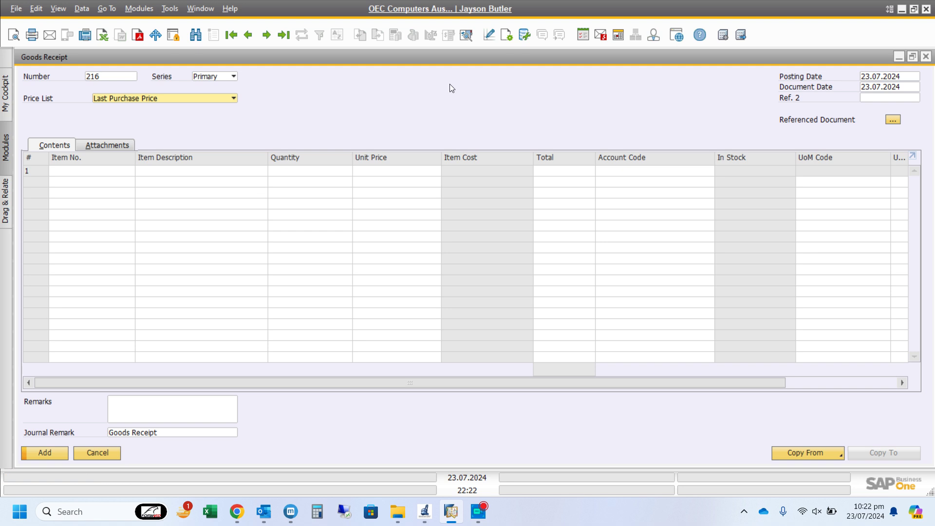
Check the source documents the goods receipt can be copied from and its numbering series options
left_click(793, 449)
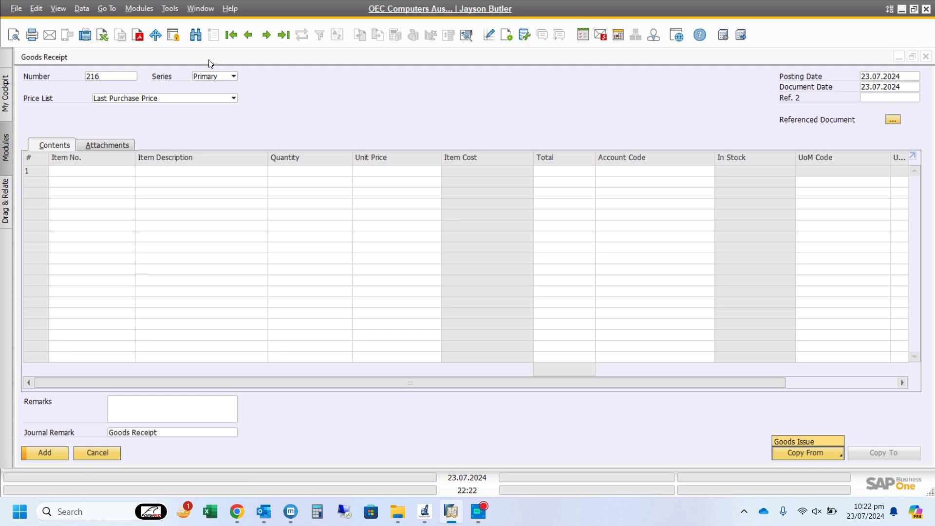
left_click(233, 77)
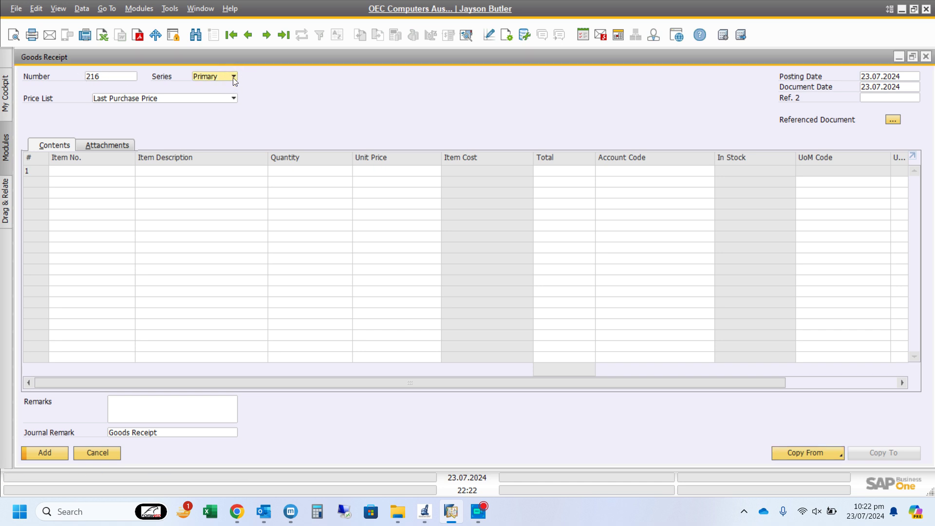
left_click(232, 78)
left_click(234, 78)
Choose Last Purchase Price as the price list for the goods receipt
left_click(230, 99)
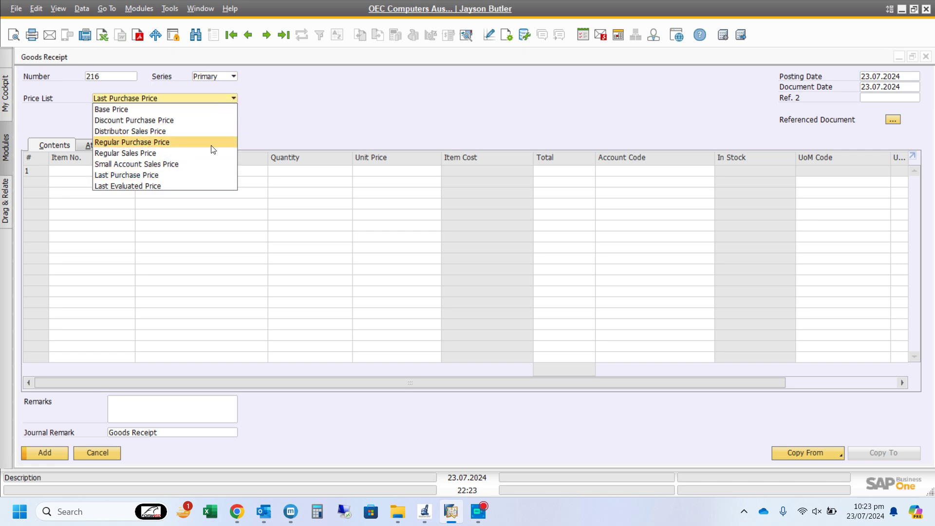
left_click(231, 99)
left_click(233, 99)
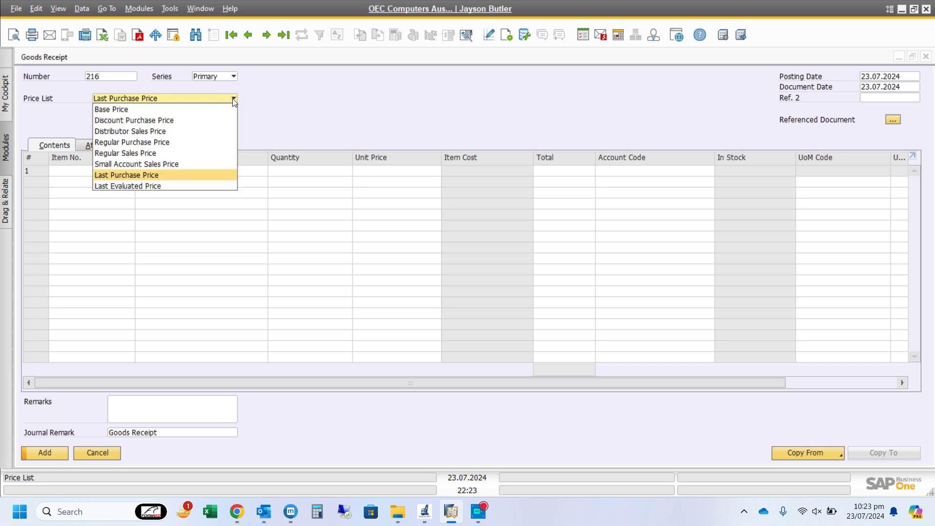
left_click(182, 175)
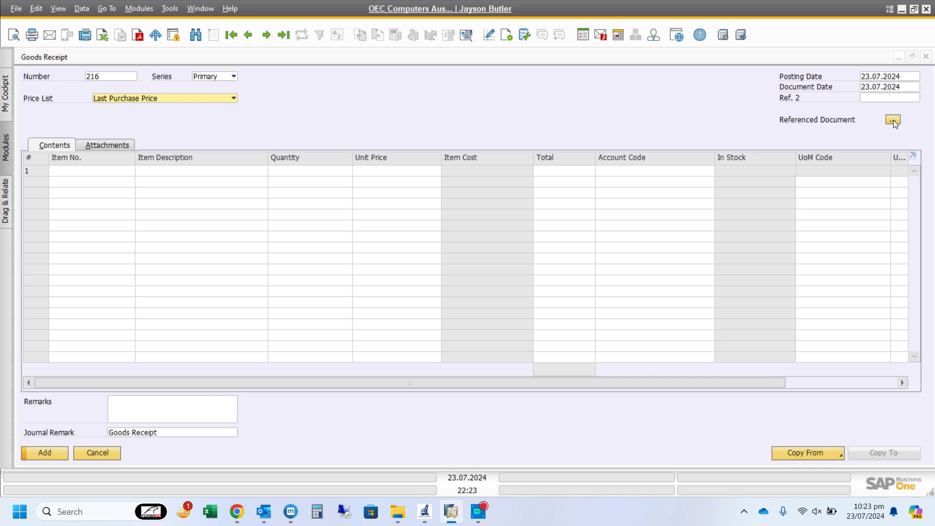
Examine the transaction types available for referenced documents, then close the reference information without adding one
left_click(894, 121)
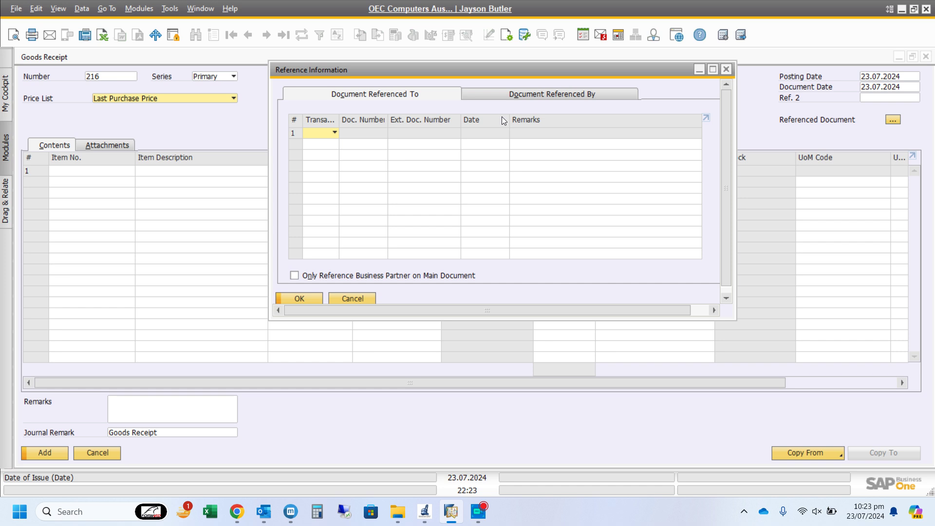
left_click(335, 133)
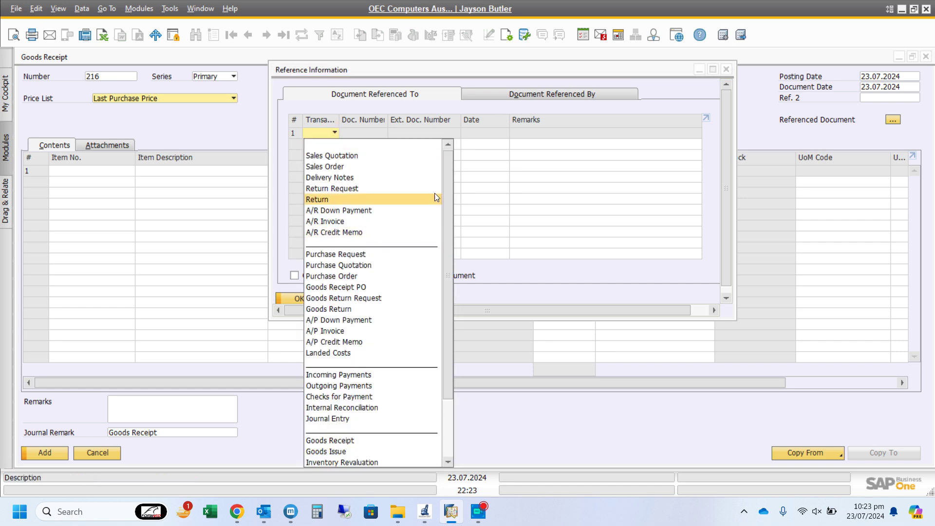
left_click_drag(449, 182, 449, 274)
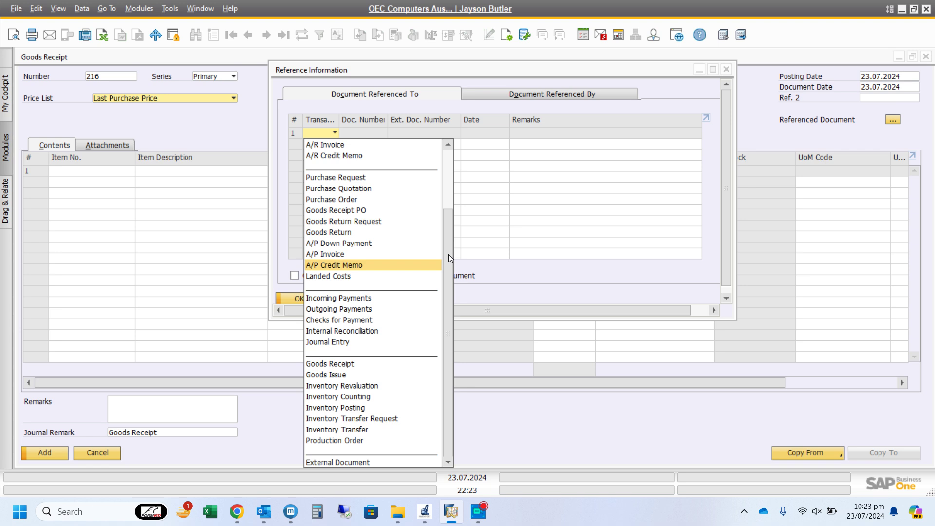
left_click(726, 70)
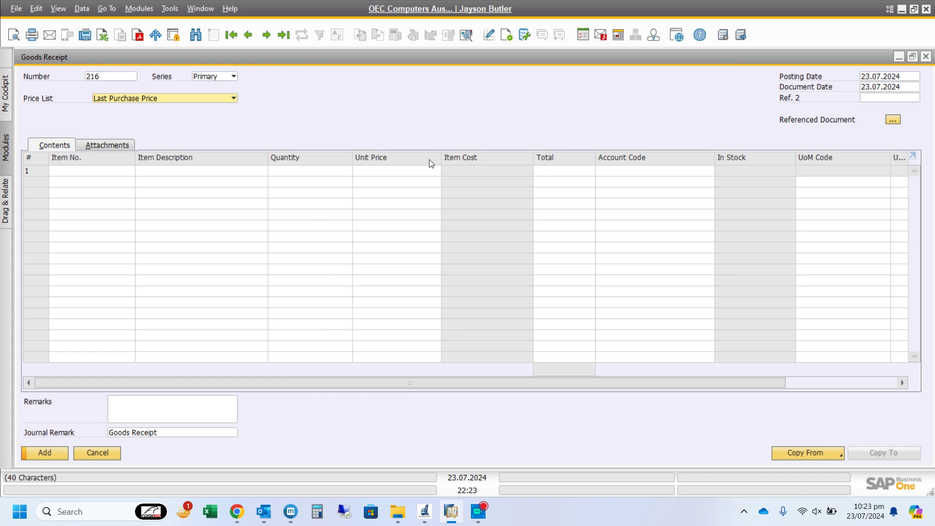
View the list of items available for the first line's item number and close it without choosing one
left_click(93, 174)
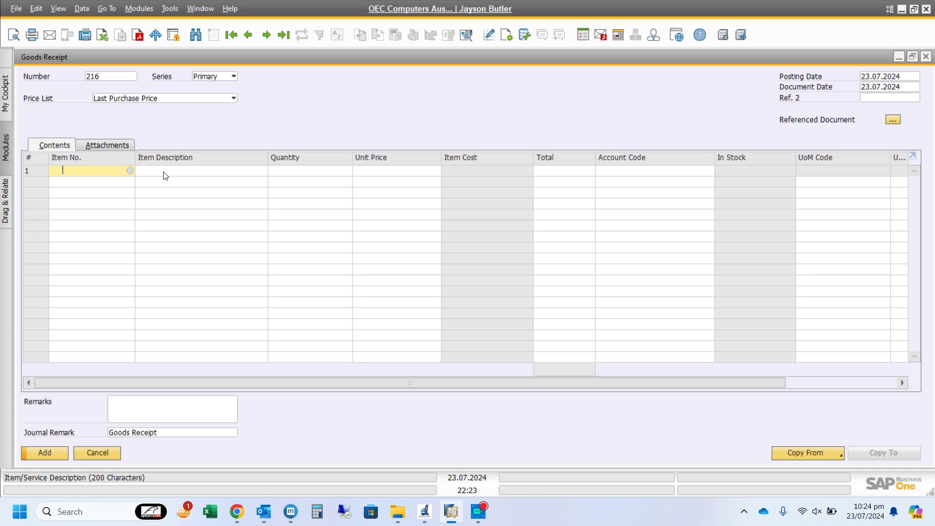
left_click(102, 171)
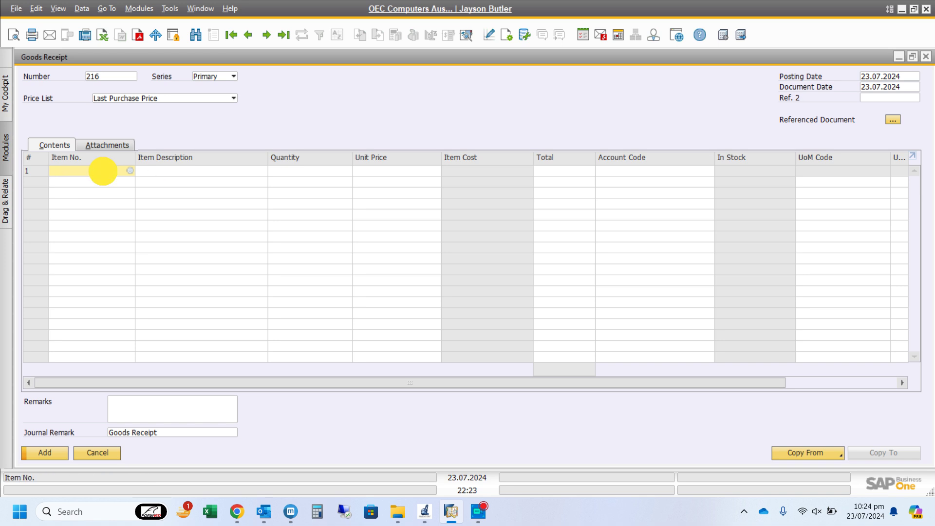
key("Tab")
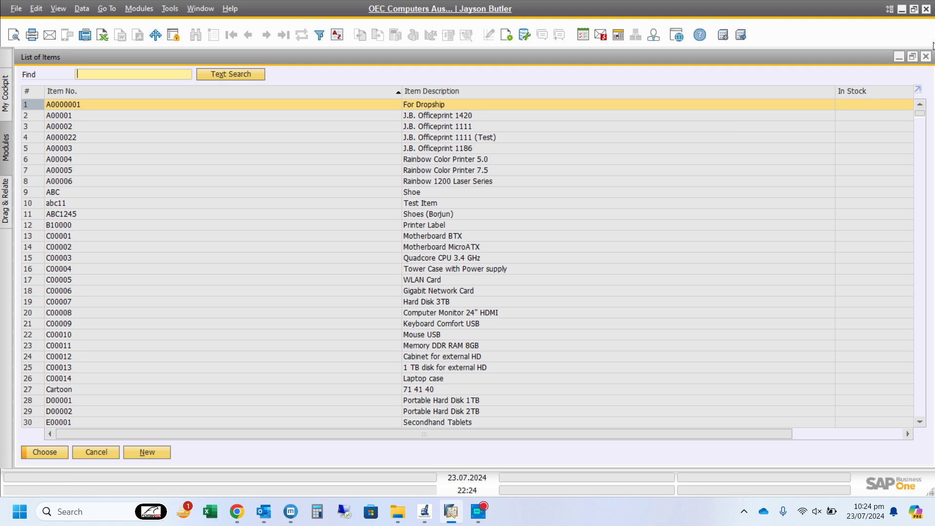
left_click(926, 56)
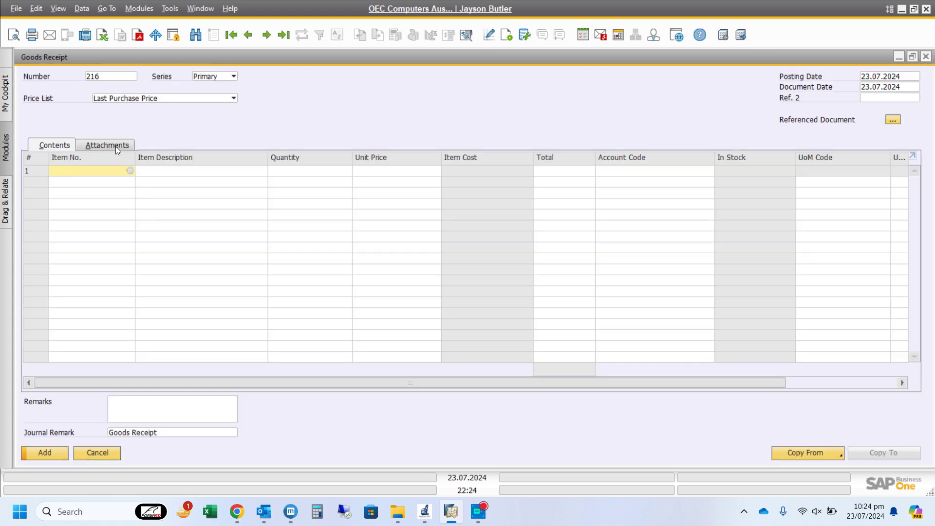
left_click(130, 170)
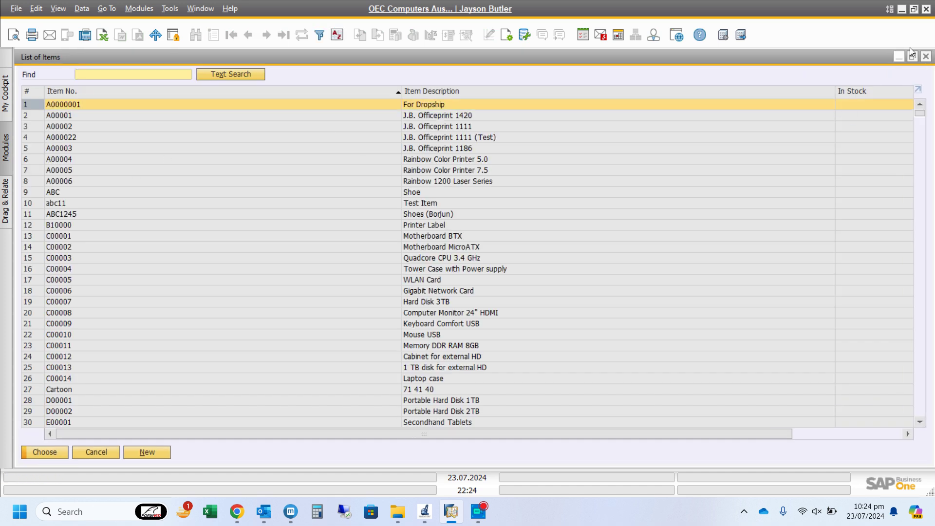
left_click(926, 56)
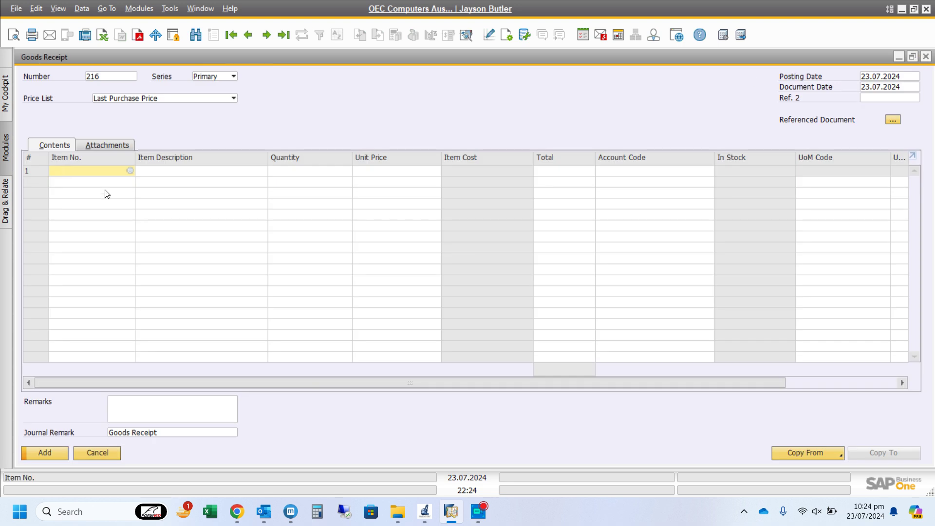
Try to look up the first line's item by the description text "rain", then clear the entry
left_click(162, 172)
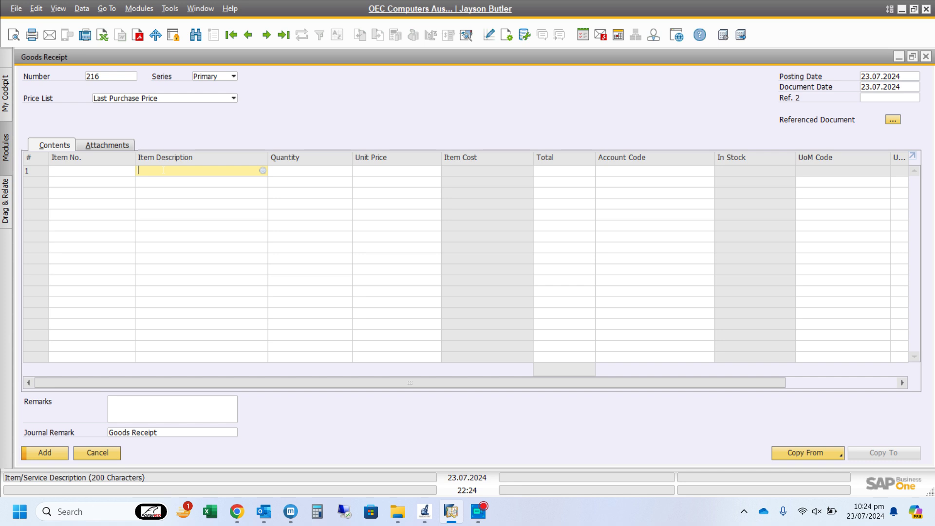
type("rain")
key("Down")
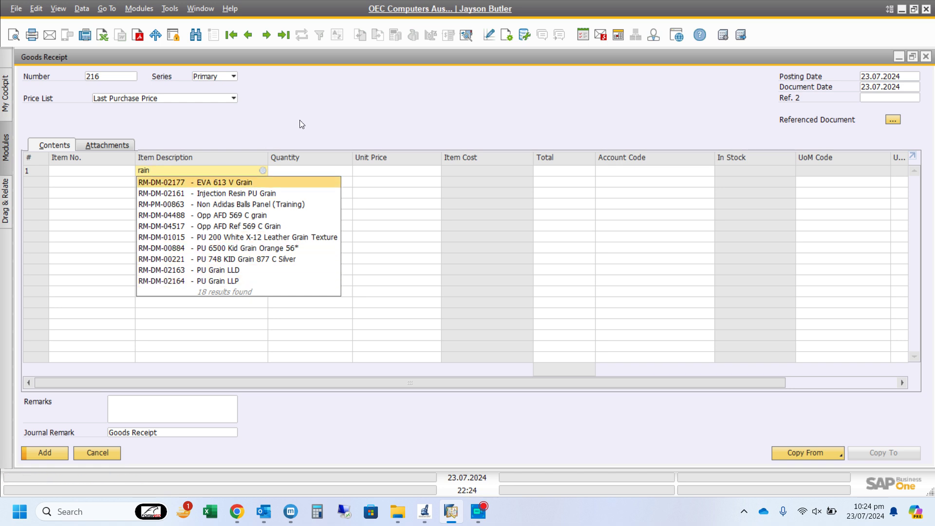
key("BackSpace")
key("BackSpace")
key("BackSpace")
key("BackSpace")
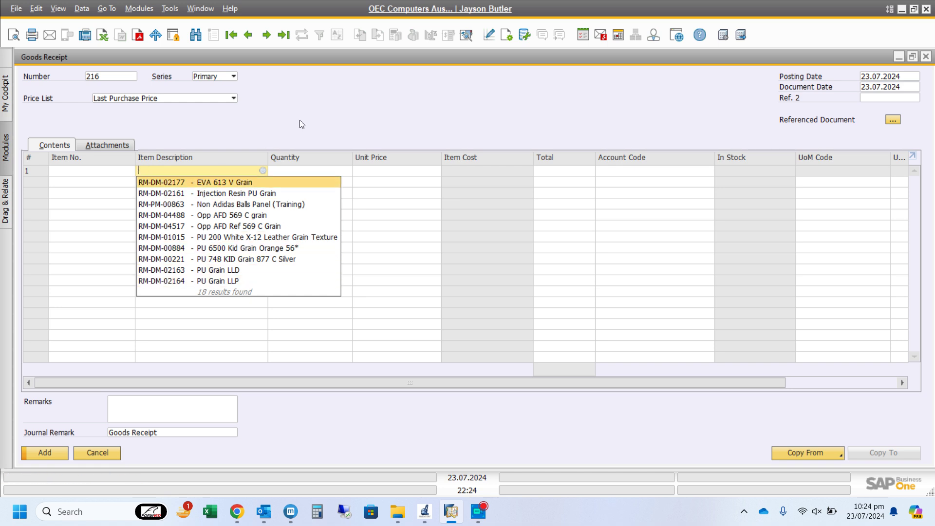
Add item A00004, Rainbow Color Printer 5.0, to the first line with a quantity of 5
left_click(263, 171)
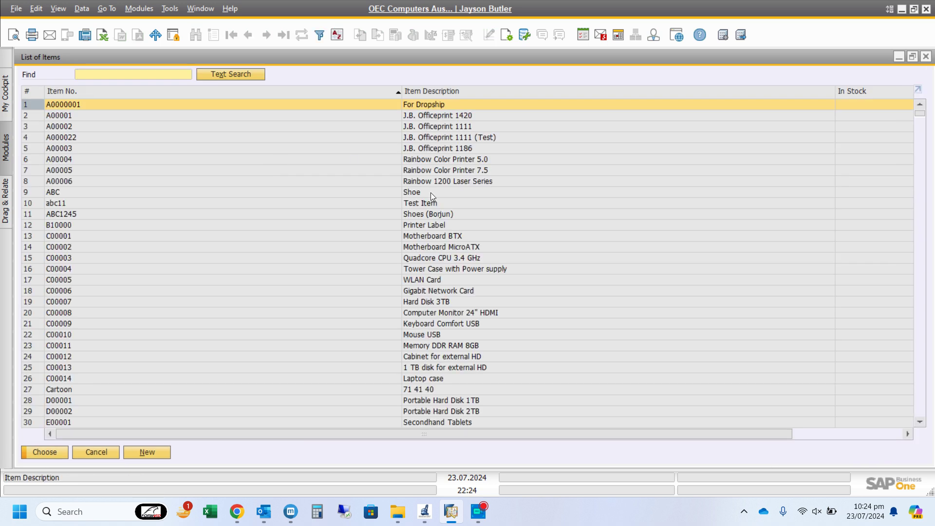
left_click(432, 159)
left_click(432, 160)
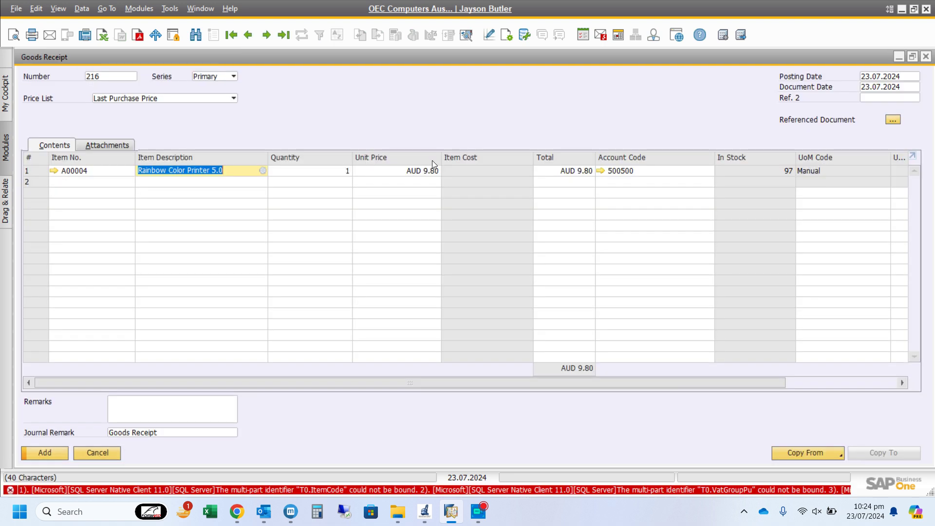
left_click(331, 174)
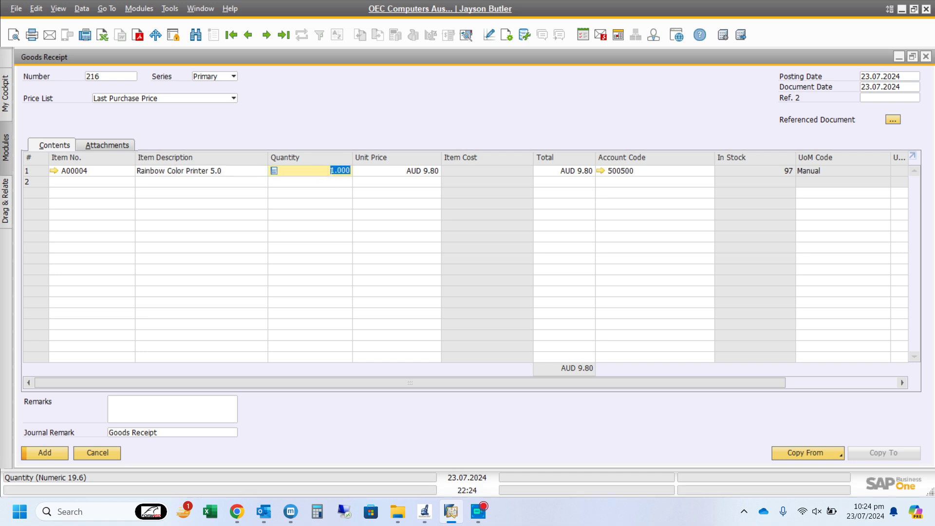
type("5")
key("Tab")
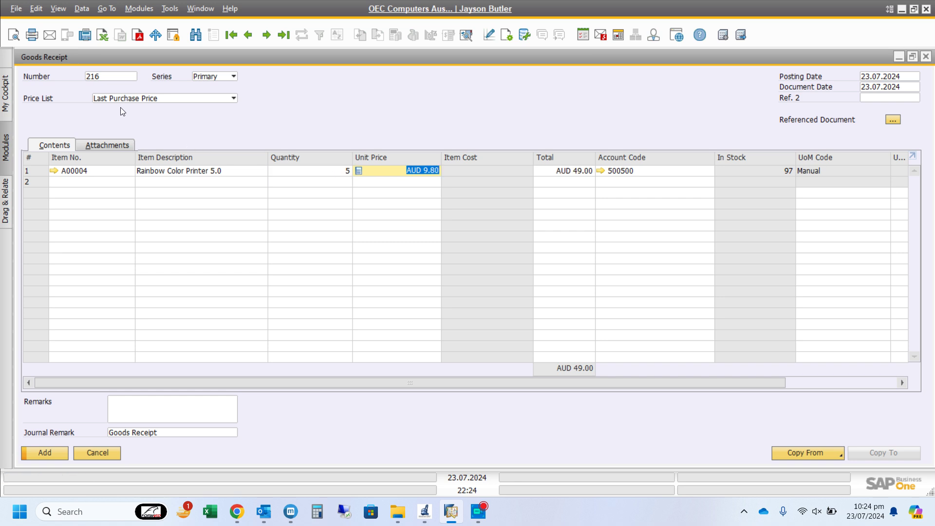
left_click(440, 119)
Replace the line's account code with 131000, Work in Progress, by searching the account names for "work"
left_click(648, 172)
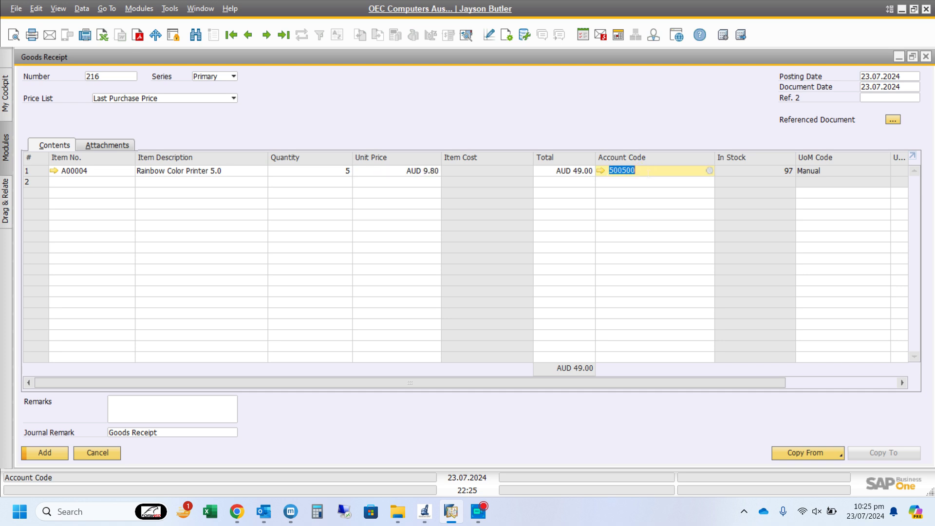
key("BackSpace")
left_click(710, 173)
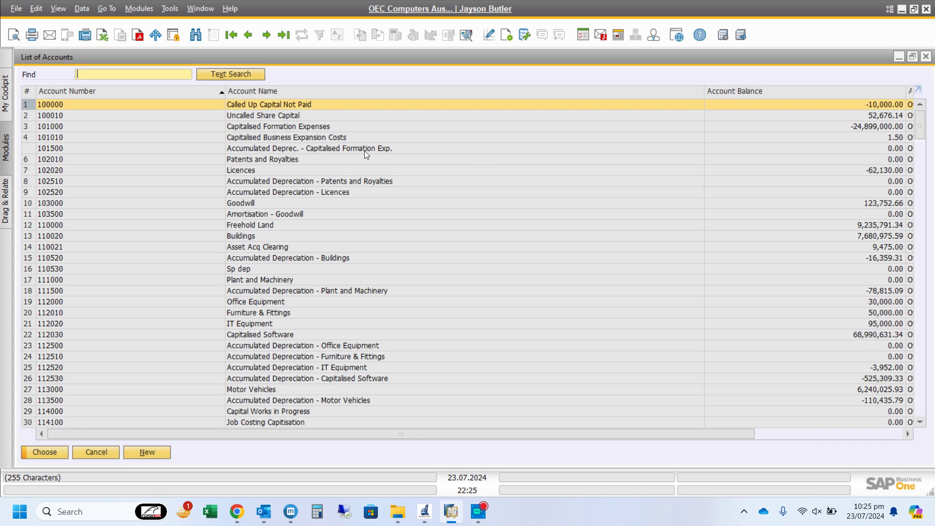
double_click(361, 95)
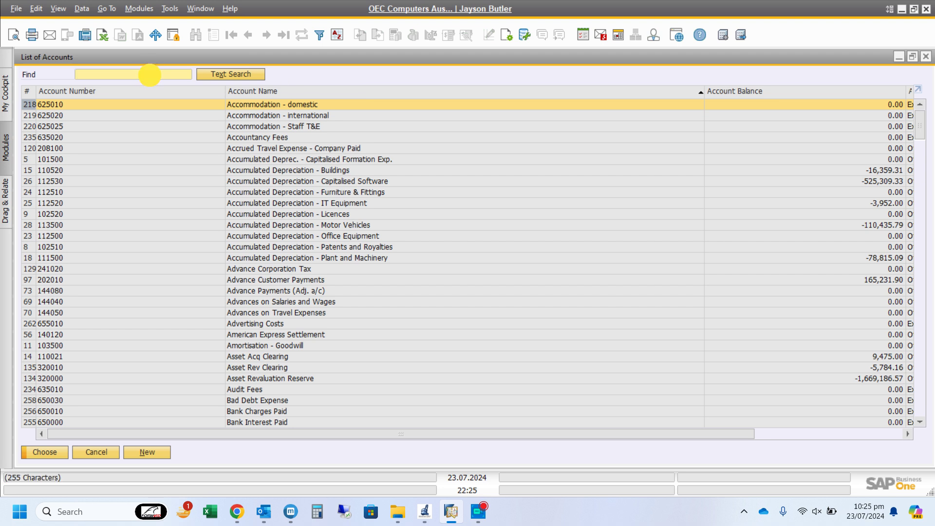
type("work")
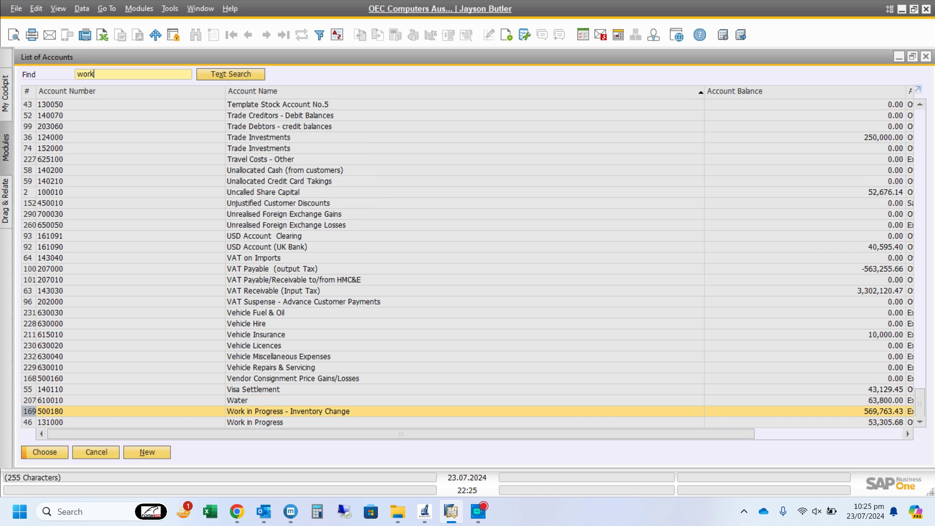
double_click(212, 422)
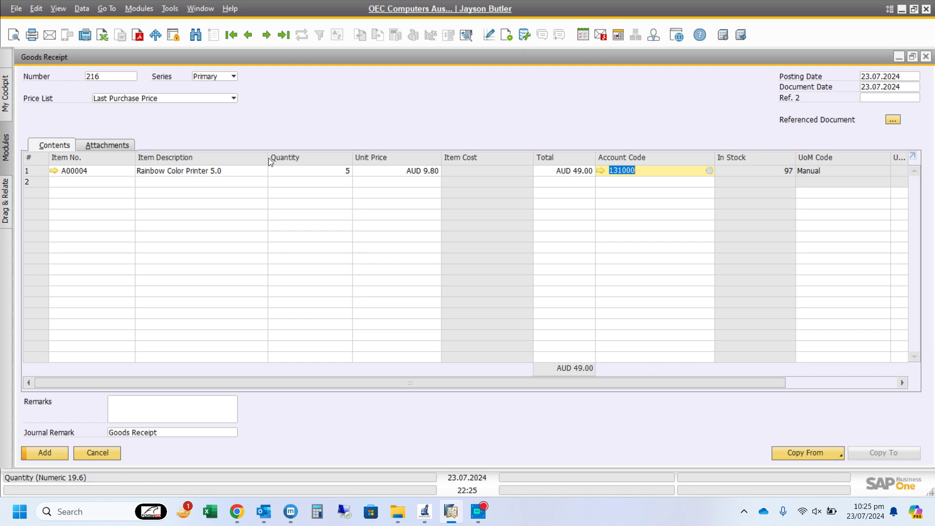
Add the goods receipt document and accept that it cannot be changed after posting
left_click(42, 453)
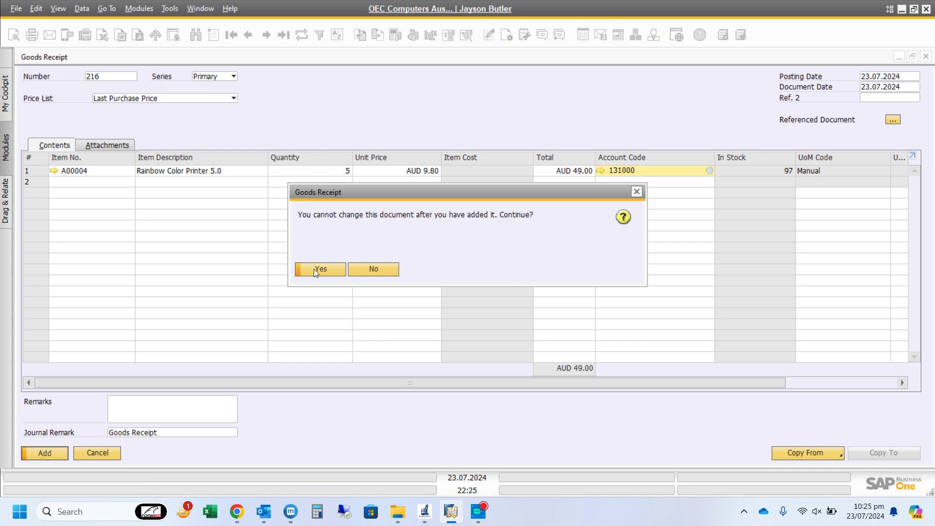
left_click(313, 268)
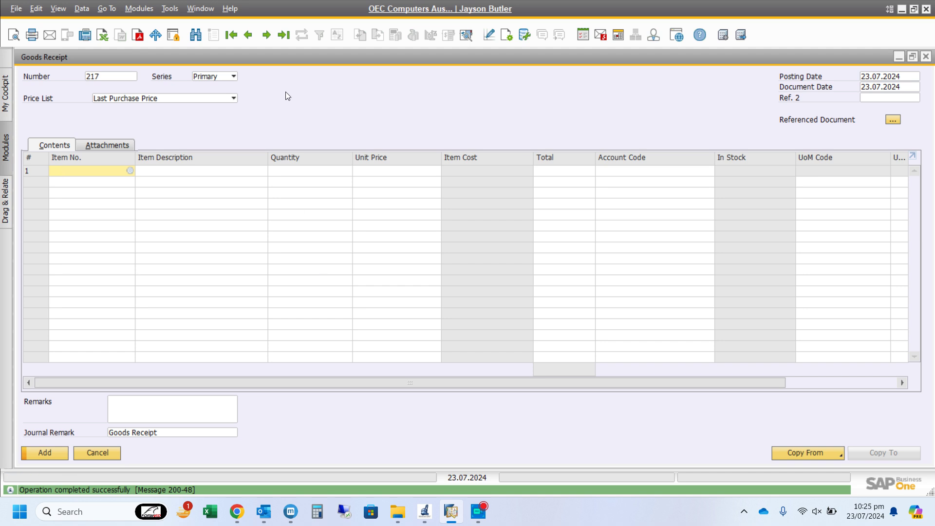
Open the last posted goods receipt, review its journal entry's debit and credit accounts, and return to the document
left_click(283, 35)
right_click(365, 112)
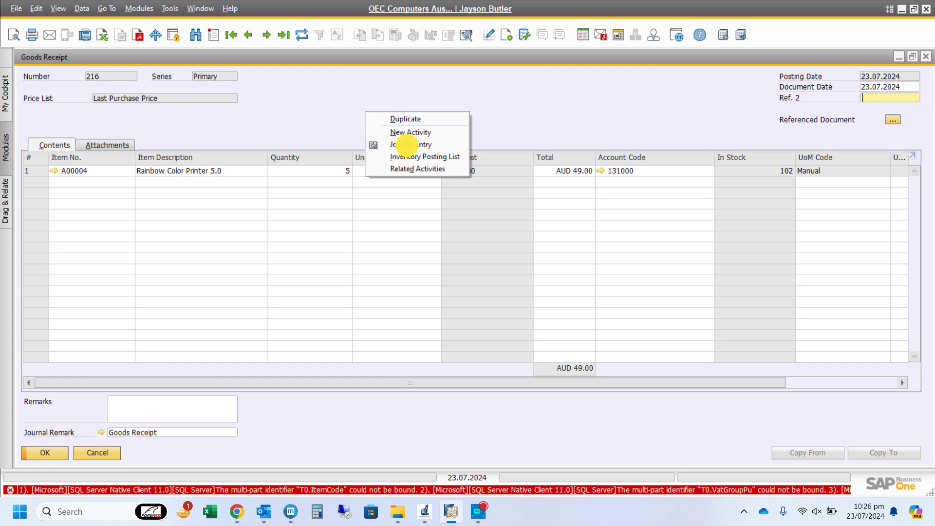
left_click(408, 145)
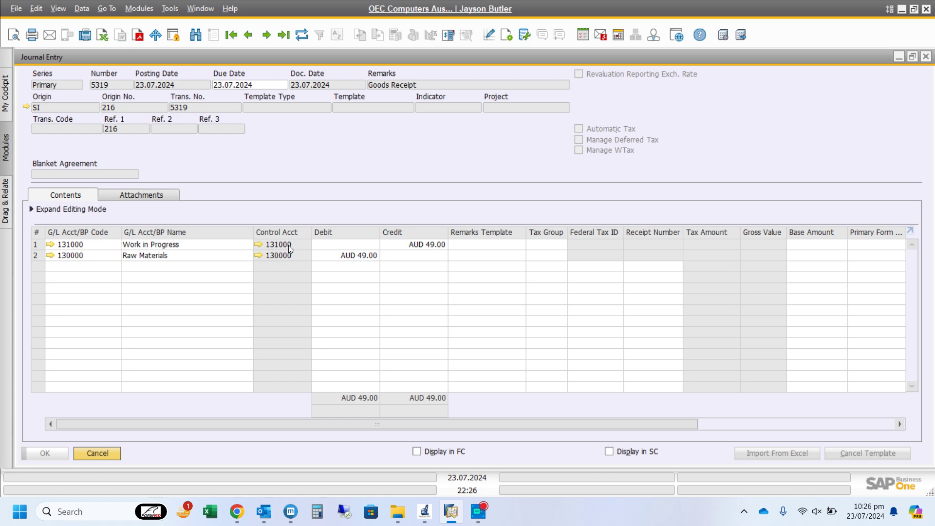
left_click(927, 59)
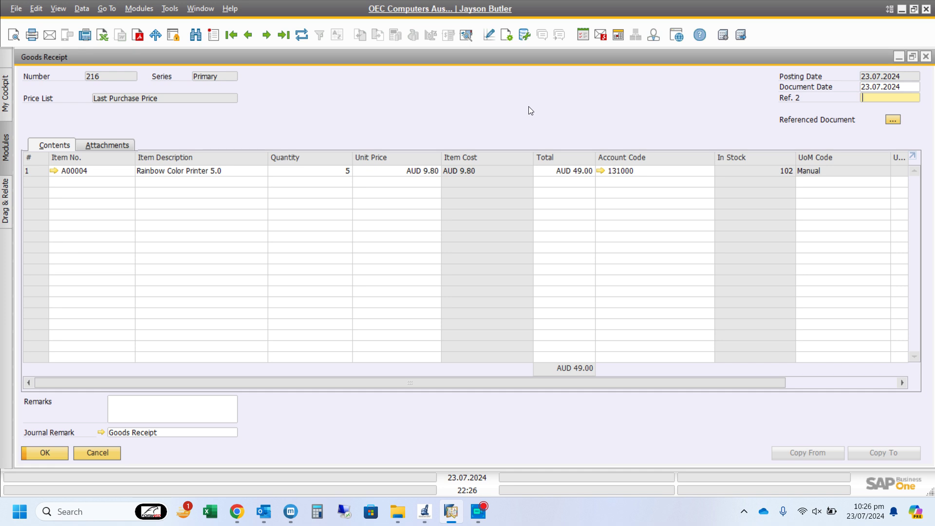
Start a new goods receipt and copy its contents from goods issue 87, dated 02.06.2024 with the details "Item Lost"
key("ctrl+a")
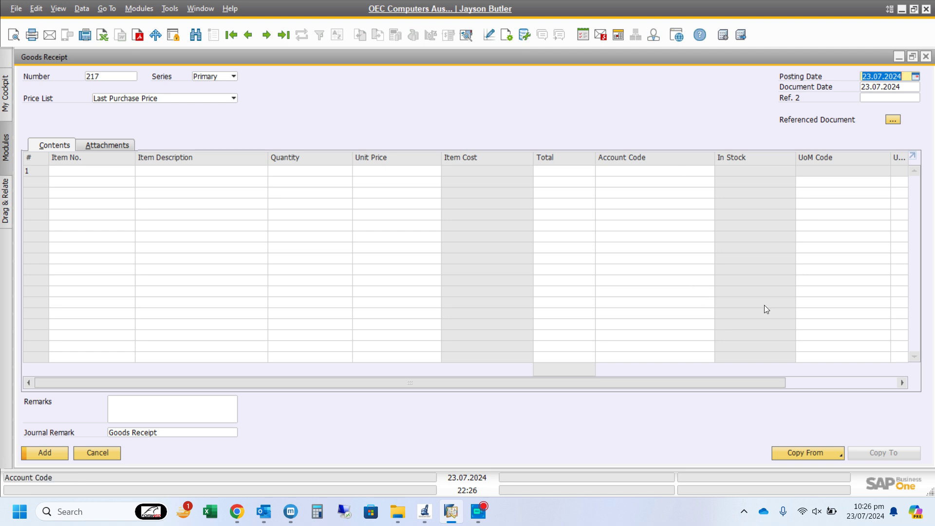
left_click(817, 450)
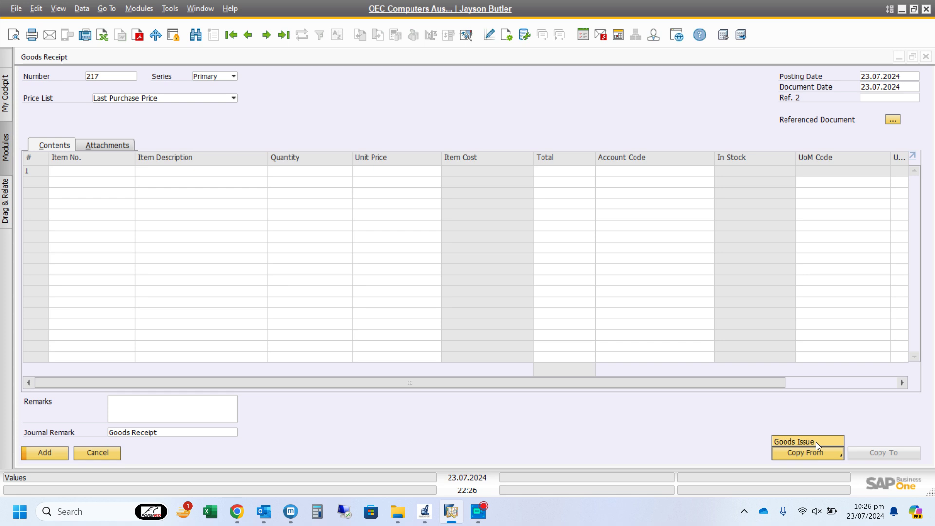
left_click(816, 442)
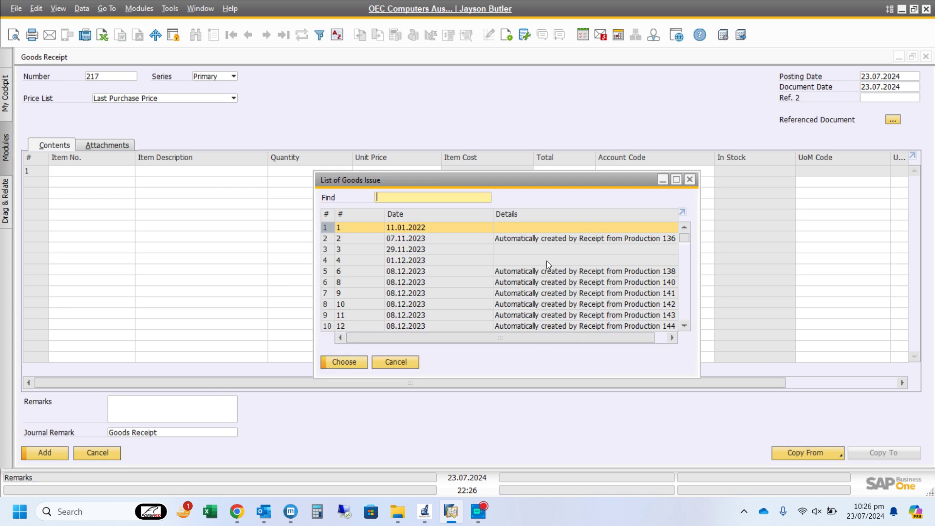
left_click(688, 239)
left_click_drag(688, 238, 681, 317)
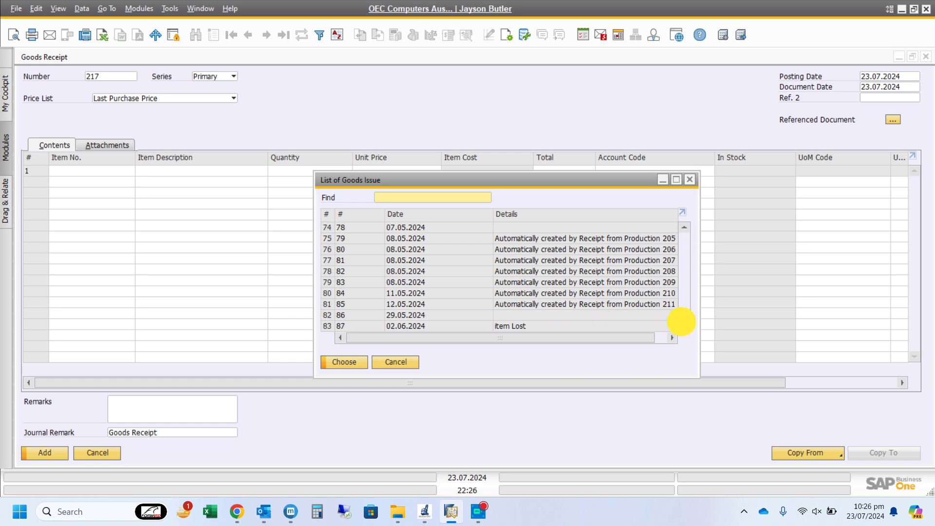
double_click(463, 326)
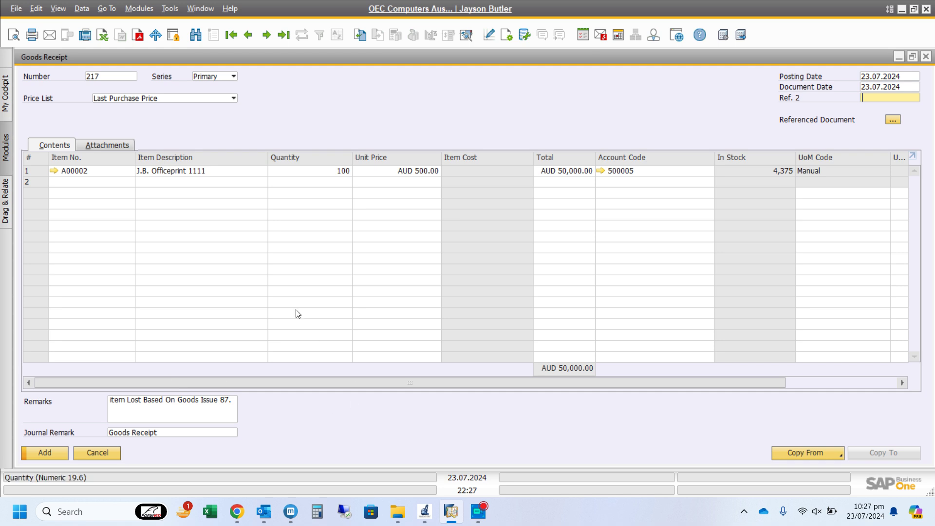
Set the J.B. Officeprint 1111 line's quantity to 50, add the goods receipt, and accept that it cannot be changed
left_click(335, 175)
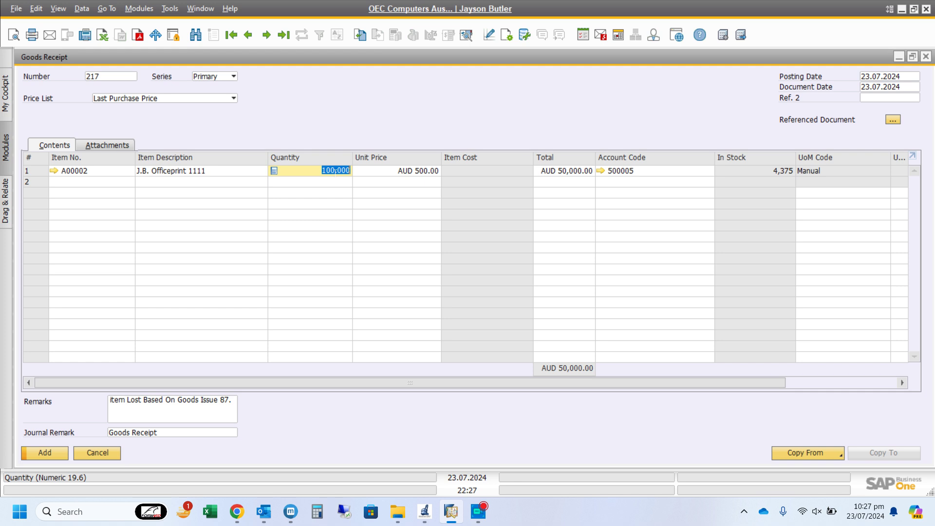
type("50")
key("Tab")
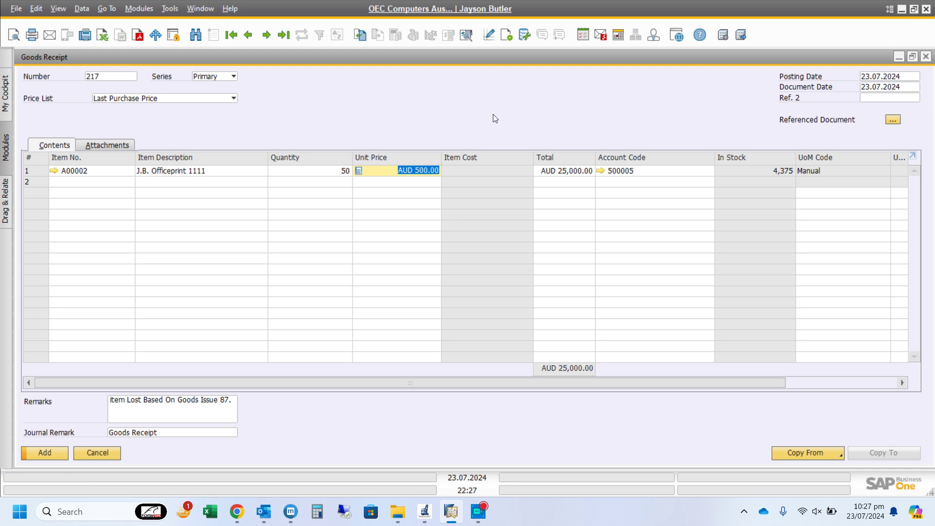
left_click(45, 453)
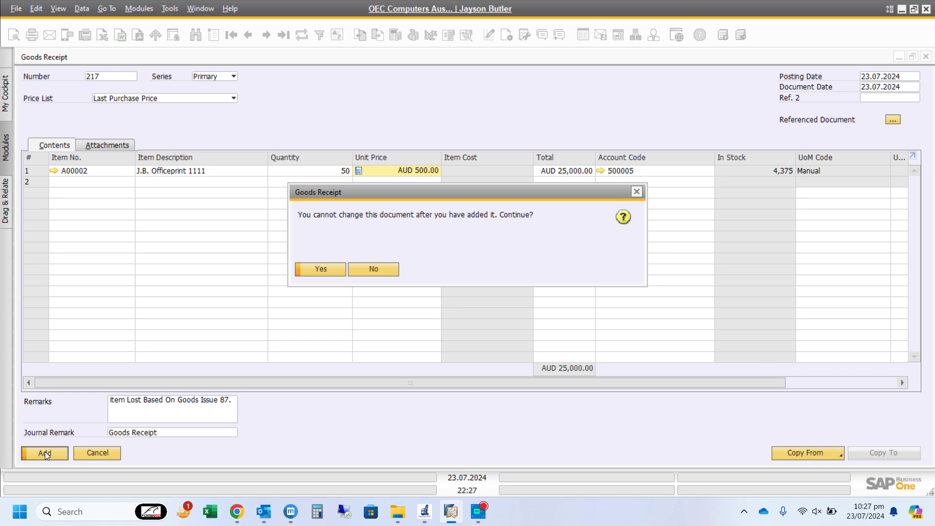
left_click(319, 269)
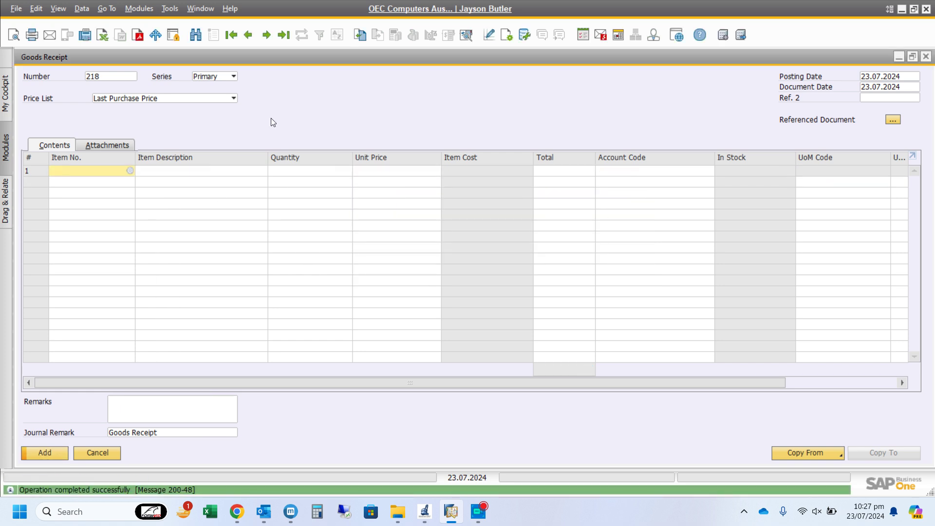
Open the newly posted receipt based on goods issue 87, review its journal entry, and return to the document
left_click(283, 35)
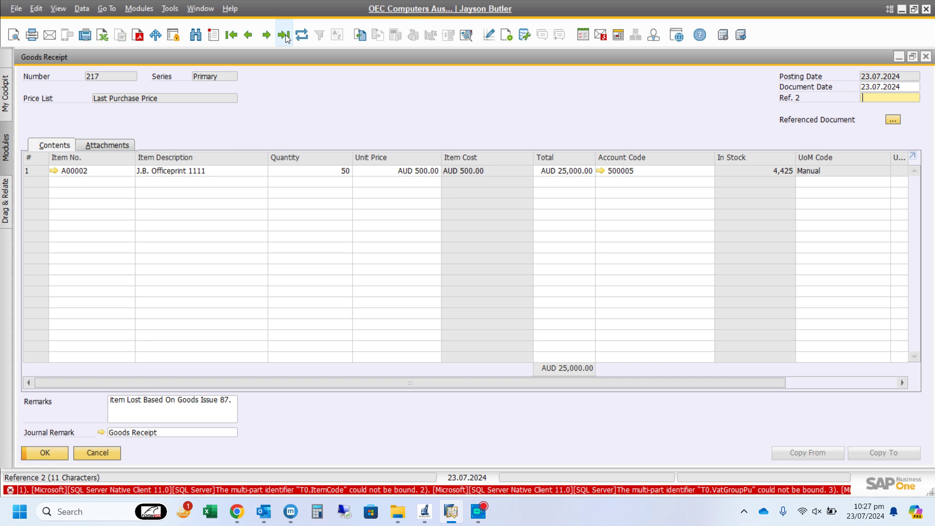
right_click(321, 97)
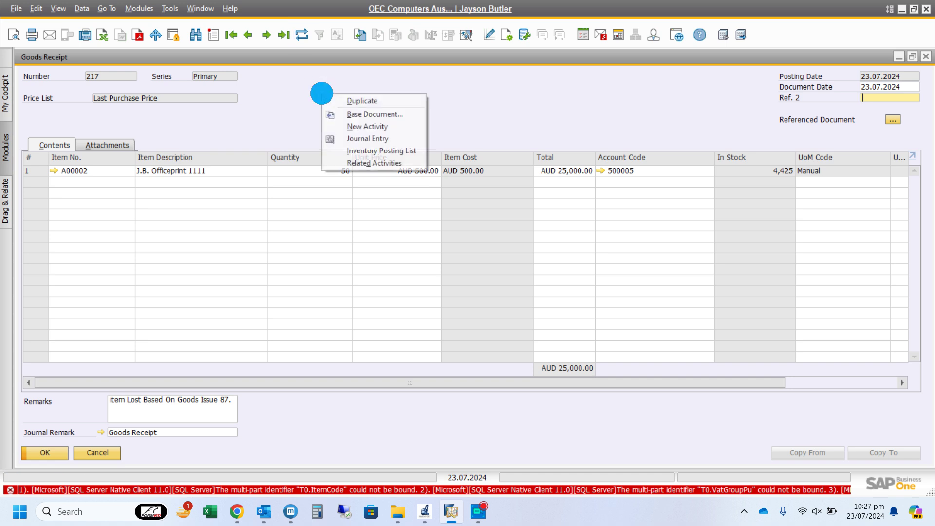
left_click(344, 138)
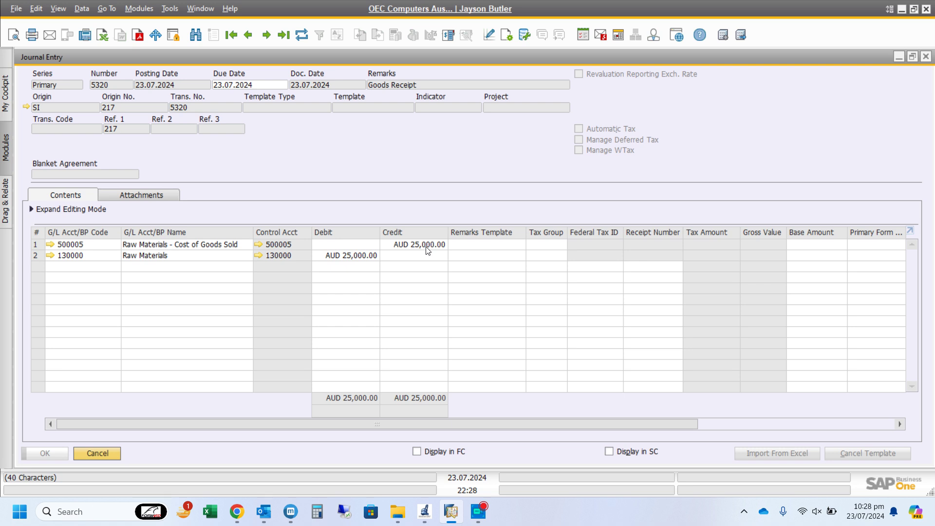
left_click(926, 58)
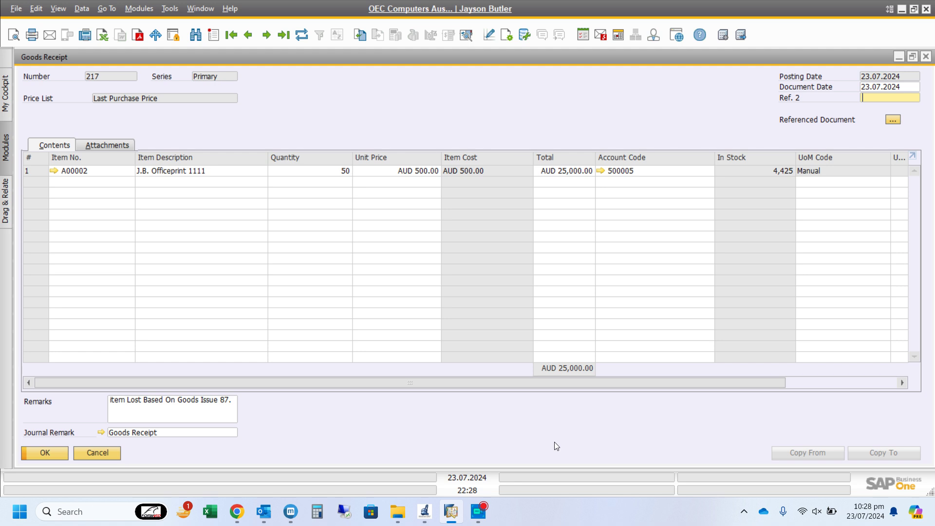
left_click(478, 512)
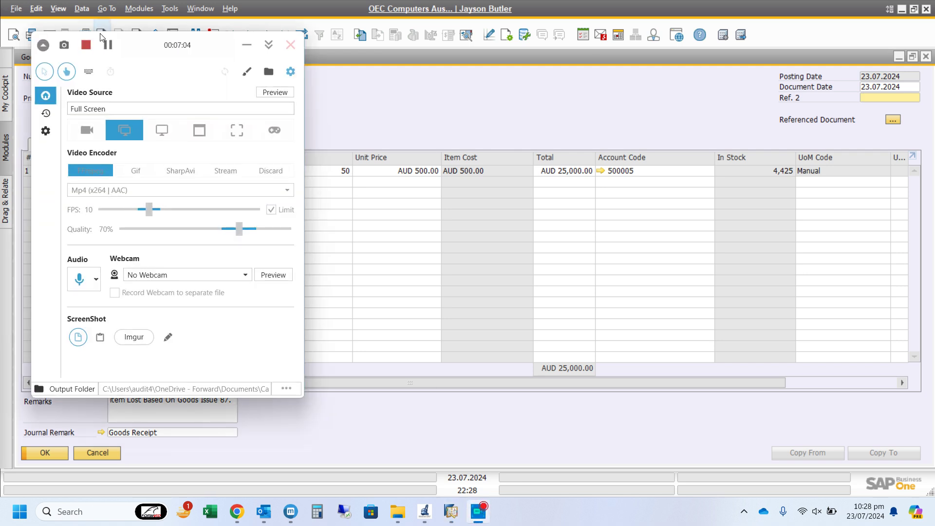